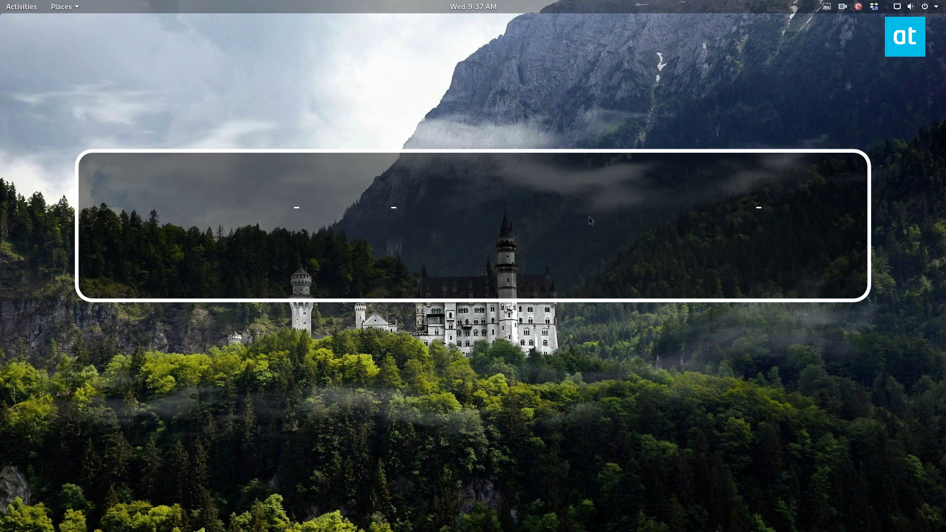
Glance at the overview, then search 'sof' and launch the Software app.
{"action": "key", "text": "super"}
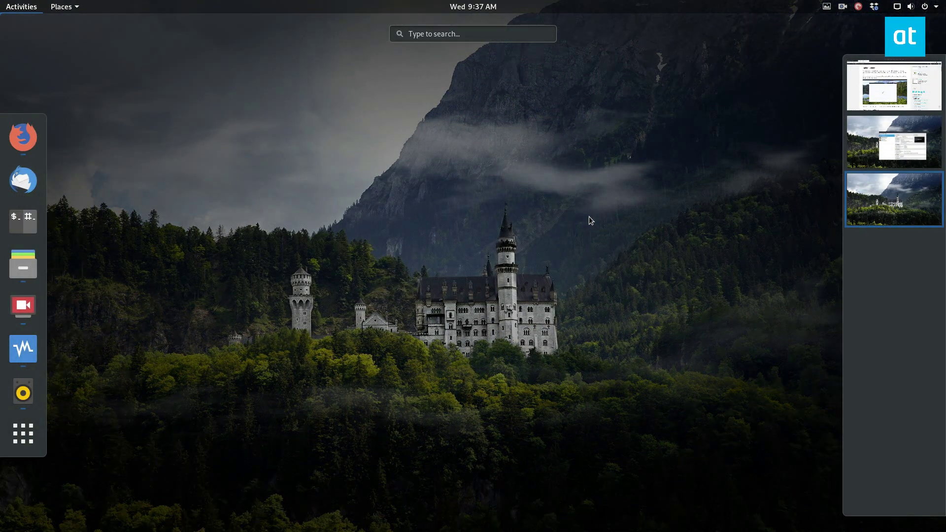
{"action": "key", "text": "super"}
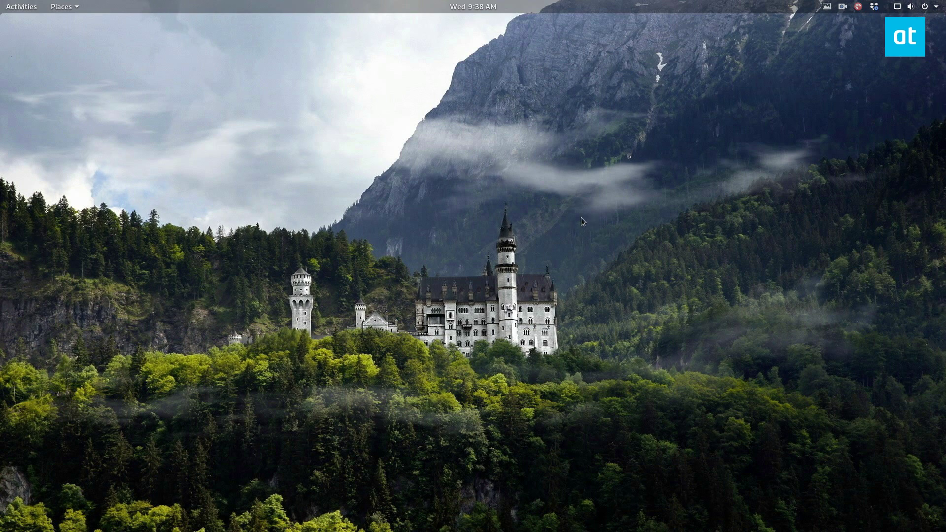
{"action": "key", "text": "super"}
{"action": "type", "text": "sof"}
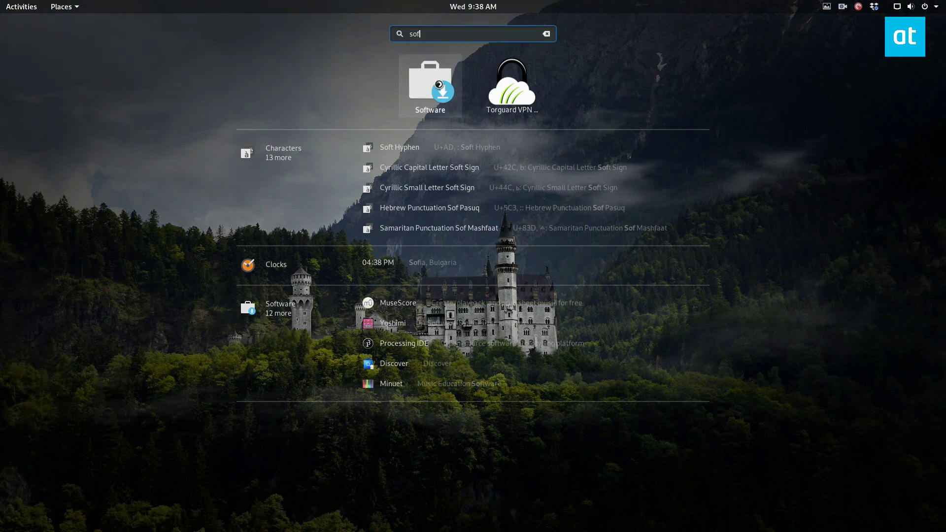
{"action": "key", "text": "Return"}
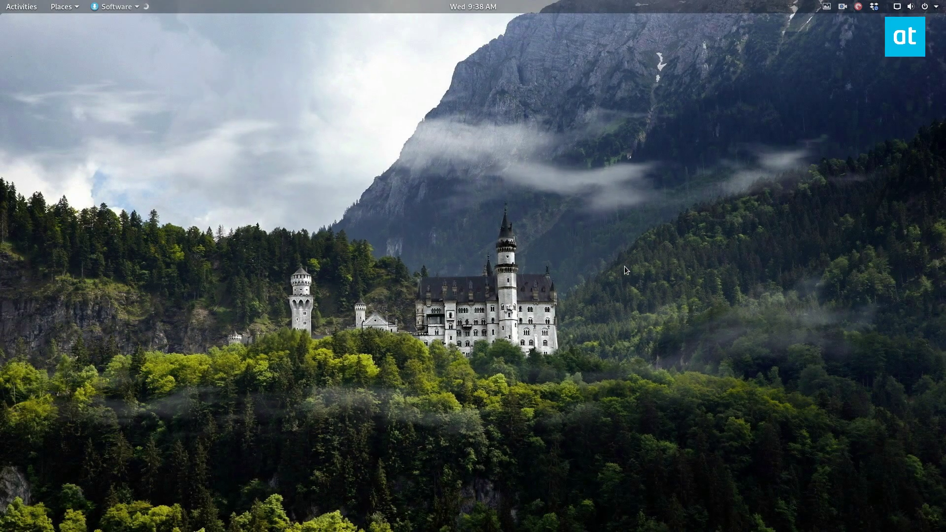
Review the OS Updates list, including archlinux-keyring, recheck for updates, then close Software.
{"action": "left_click", "coordinate": [531, 58]}
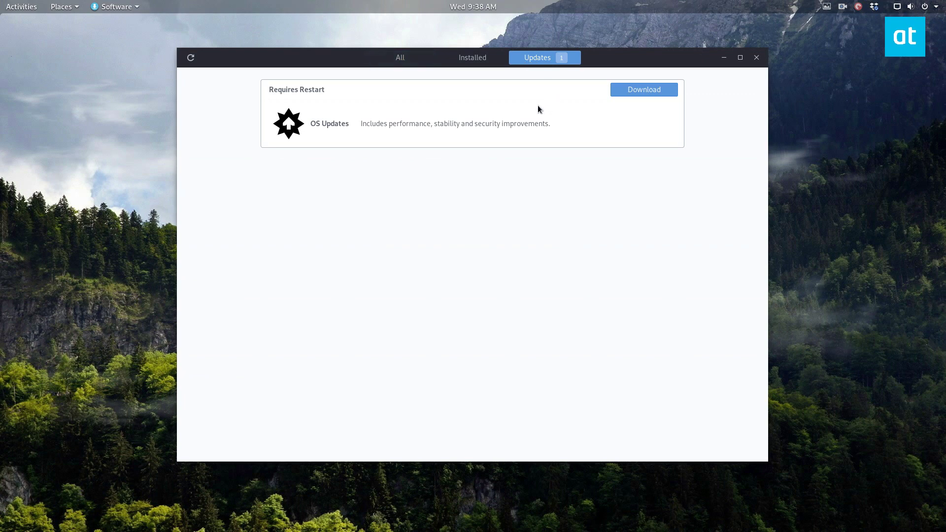
{"action": "left_click", "coordinate": [443, 128]}
{"action": "left_click", "coordinate": [420, 178]}
{"action": "left_click", "coordinate": [347, 109]}
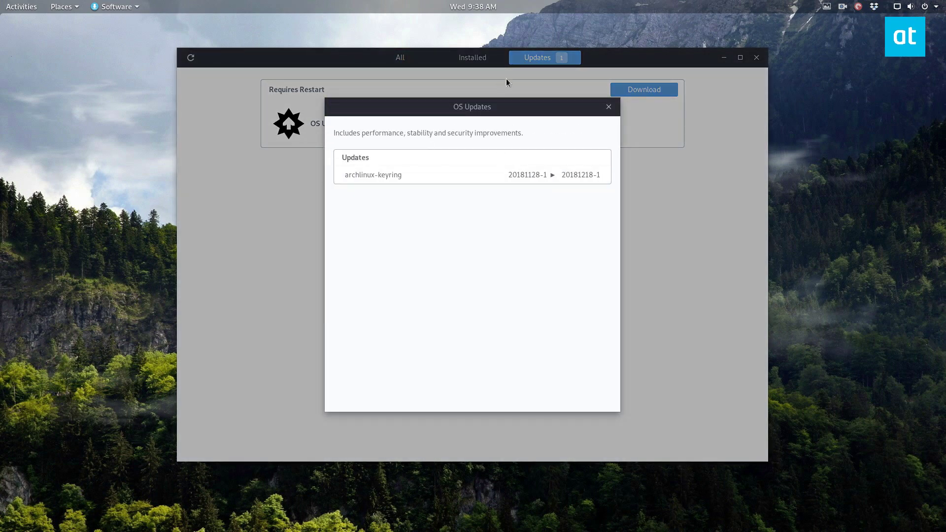
{"action": "left_click", "coordinate": [609, 107]}
{"action": "left_click", "coordinate": [191, 58]}
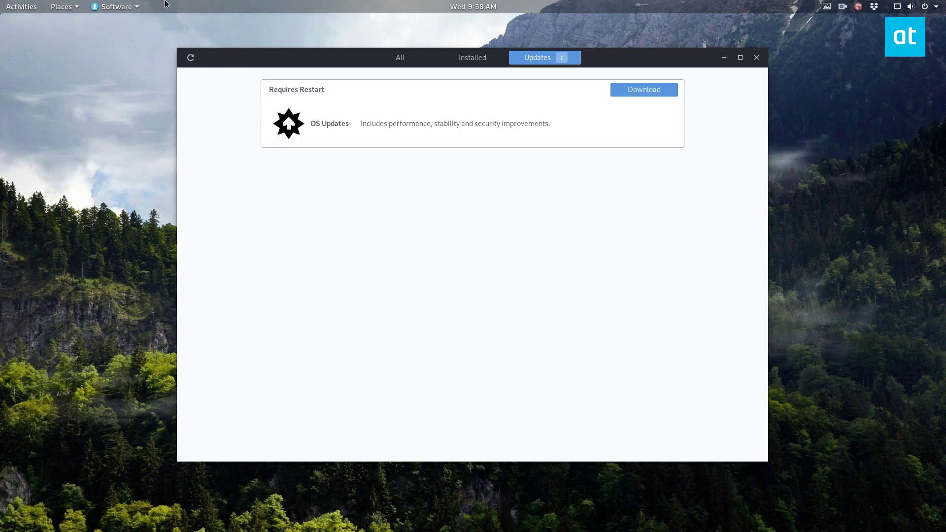
{"action": "left_click", "coordinate": [384, 138]}
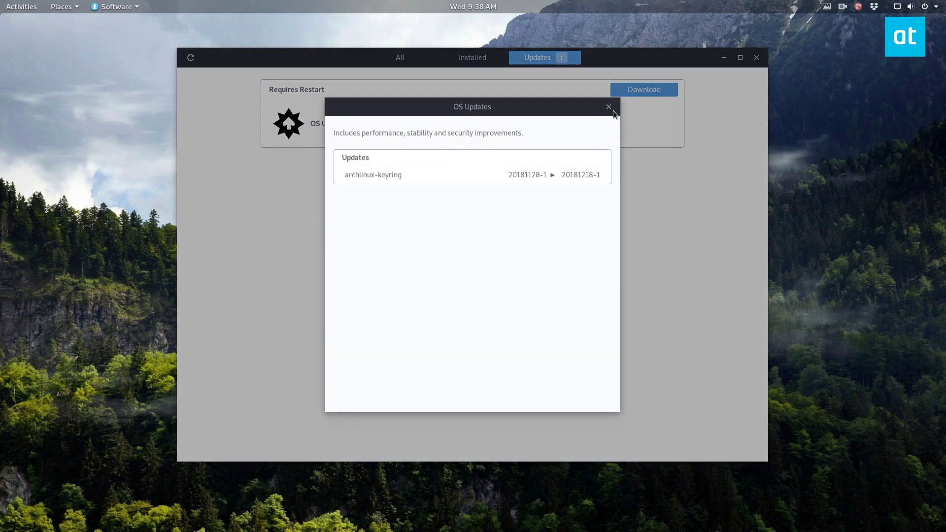
{"action": "left_click", "coordinate": [610, 107]}
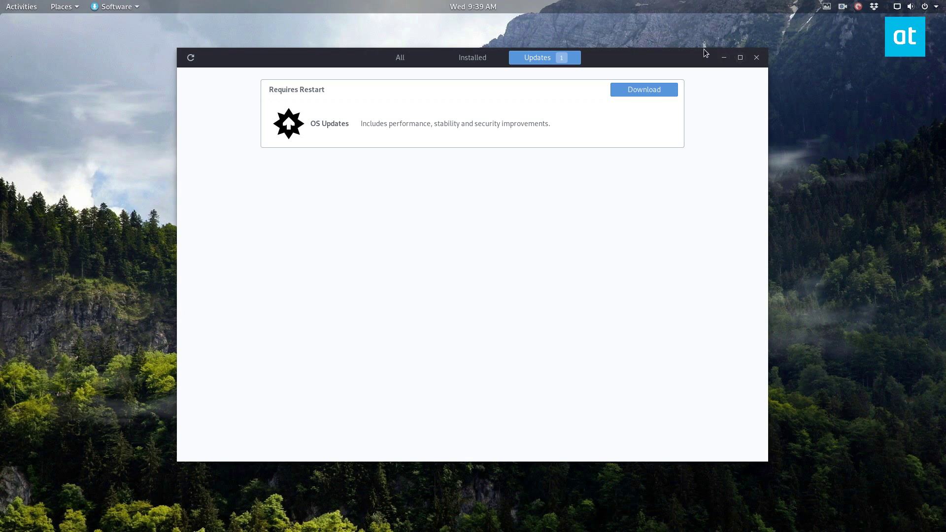
{"action": "left_click", "coordinate": [757, 58]}
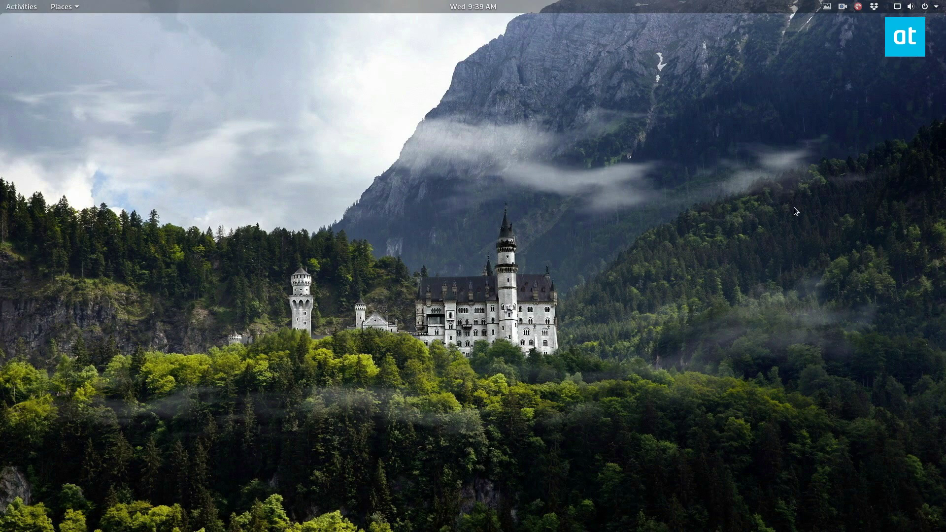
Launch Tweaks by searching 'tweak' and switch Animations off on the General page.
{"action": "key", "text": "super"}
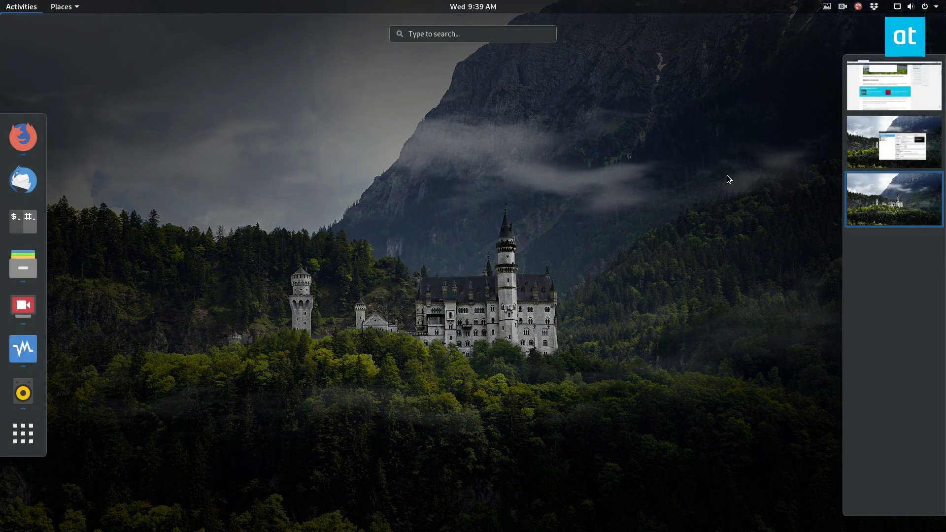
{"action": "type", "text": "tweak"}
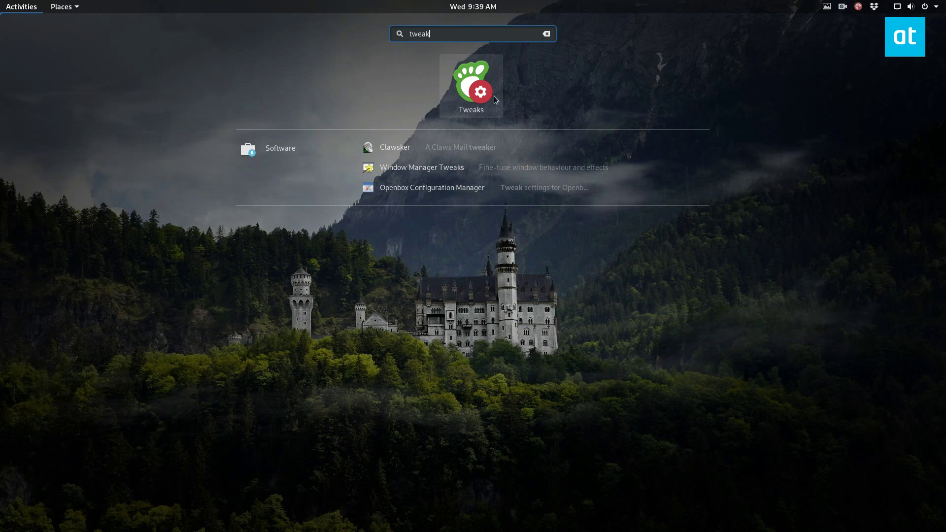
{"action": "left_click", "coordinate": [477, 97]}
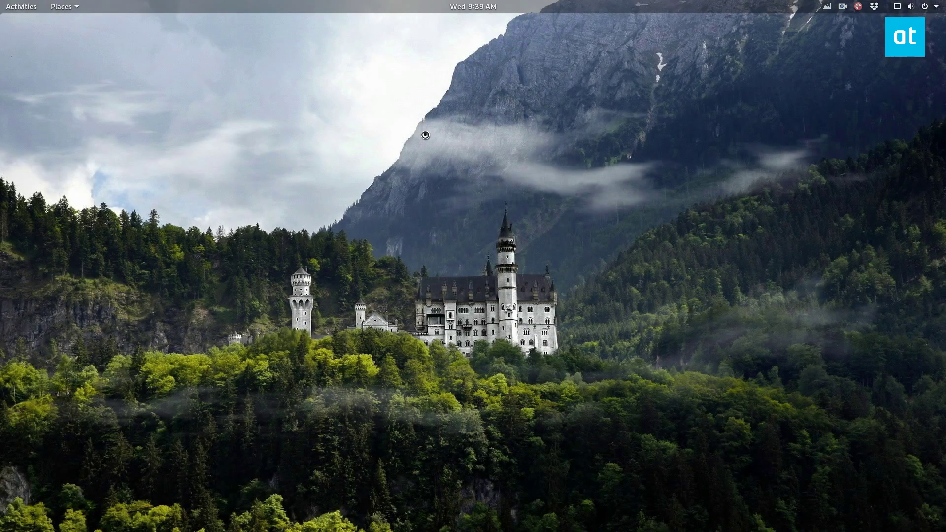
{"action": "left_click_drag", "start_coordinate": [389, 120], "coordinate": [362, 100]}
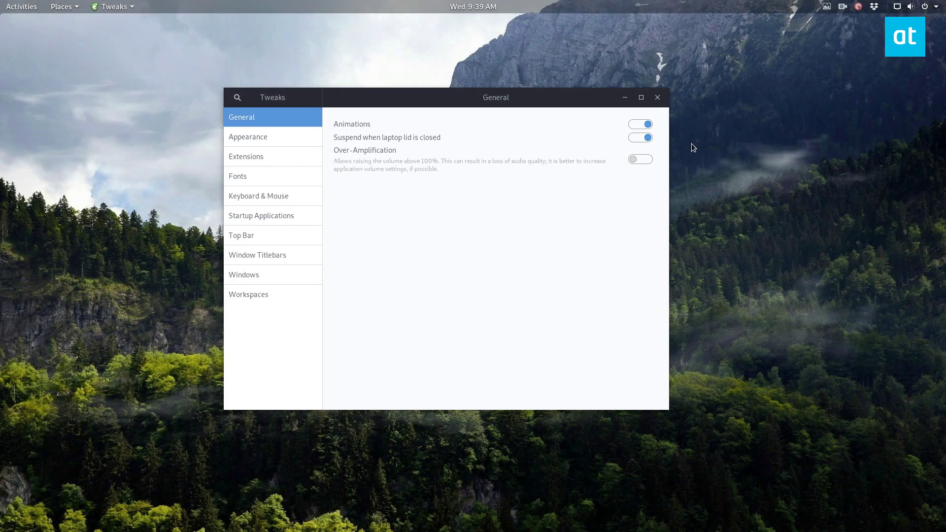
{"action": "left_click", "coordinate": [648, 127]}
Test the overview and application grid with animations disabled.
{"action": "key", "text": "super"}
{"action": "key", "text": "super"}
{"action": "key", "text": "super"}
{"action": "key", "text": "super"}
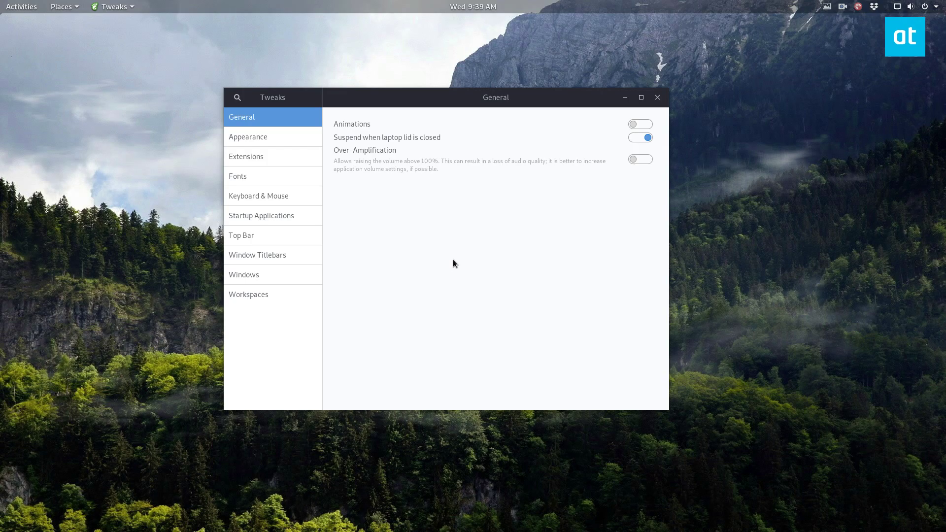
{"action": "key", "text": "super"}
{"action": "left_click", "coordinate": [23, 455]}
{"action": "key", "text": "super"}
{"action": "key", "text": "super"}
{"action": "left_click", "coordinate": [23, 455]}
{"action": "key", "text": "super"}
Turn Animations back on and compare by toggling the application grid several times.
{"action": "left_click", "coordinate": [642, 124]}
{"action": "key", "text": "super"}
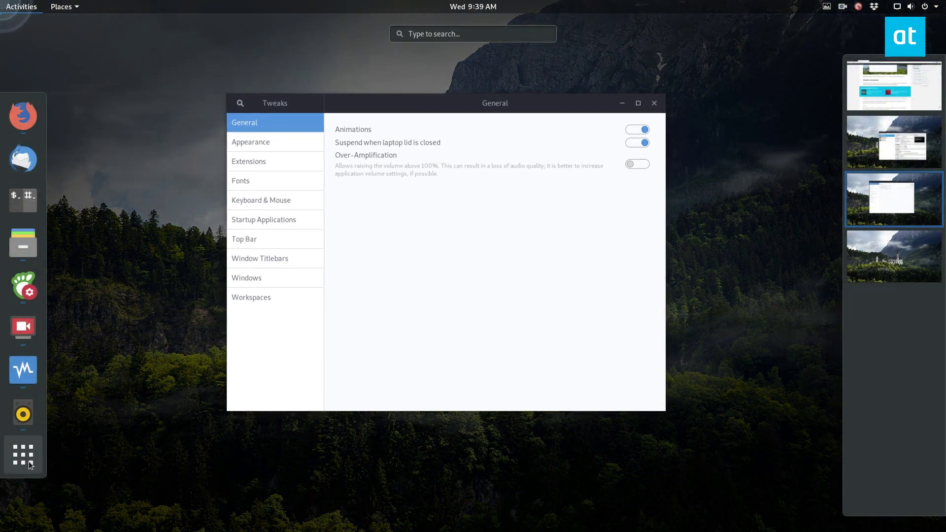
{"action": "left_click", "coordinate": [30, 462]}
{"action": "left_click", "coordinate": [25, 464]}
{"action": "left_click", "coordinate": [26, 464]}
{"action": "left_click", "coordinate": [22, 464]}
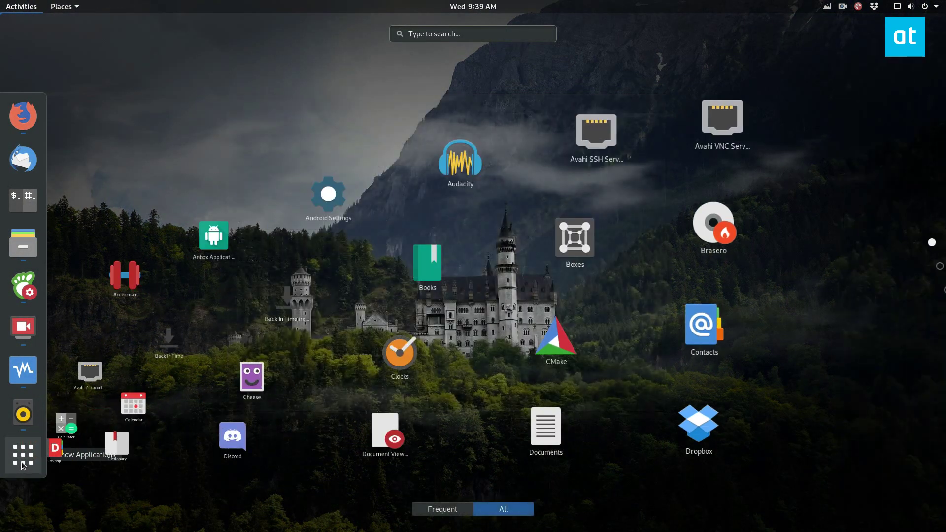
{"action": "left_click", "coordinate": [22, 464]}
{"action": "left_click", "coordinate": [23, 460]}
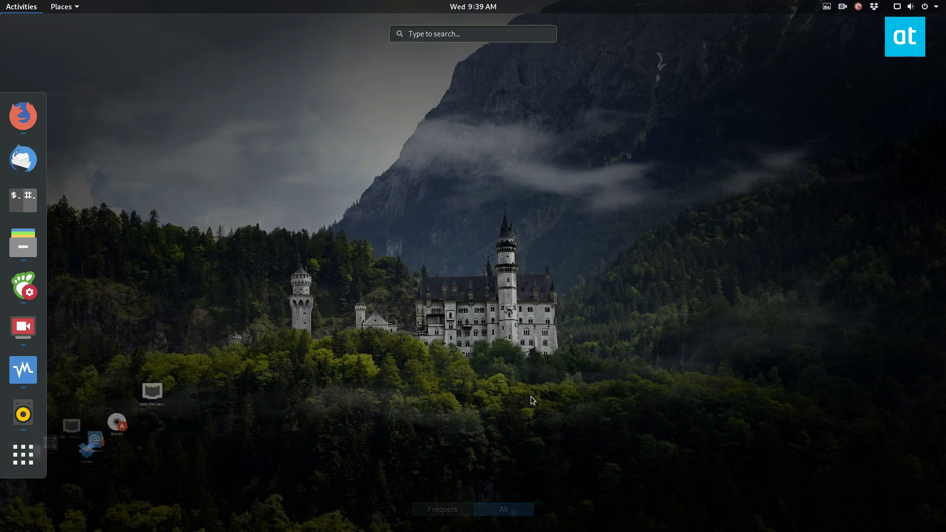
Compare workspace scrolling and top-bar menus with animations enabled.
{"action": "scroll", "coordinate": [856, 309], "scroll_direction": "down", "scroll_amount": 1}
{"action": "scroll", "coordinate": [862, 306], "scroll_direction": "up", "scroll_amount": 2}
{"action": "scroll", "coordinate": [865, 293], "scroll_direction": "down", "scroll_amount": 2}
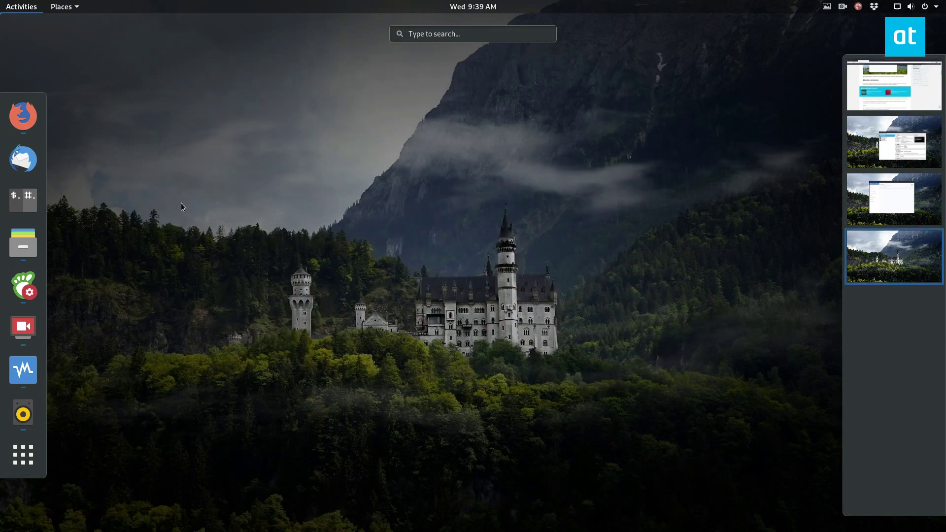
{"action": "scroll", "coordinate": [875, 232], "scroll_direction": "up", "scroll_amount": 2}
{"action": "scroll", "coordinate": [875, 232], "scroll_direction": "down", "scroll_amount": 2}
{"action": "mouse_move", "coordinate": [1, 3]}
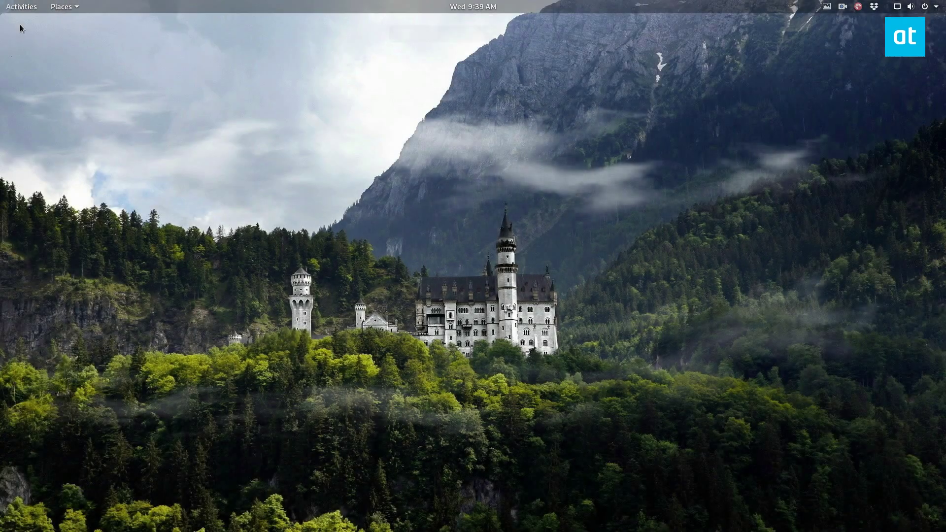
{"action": "left_click", "coordinate": [61, 7]}
{"action": "left_click", "coordinate": [93, 10]}
{"action": "mouse_move", "coordinate": [1, 3]}
{"action": "scroll", "coordinate": [48, 93], "scroll_direction": "up", "scroll_amount": 1}
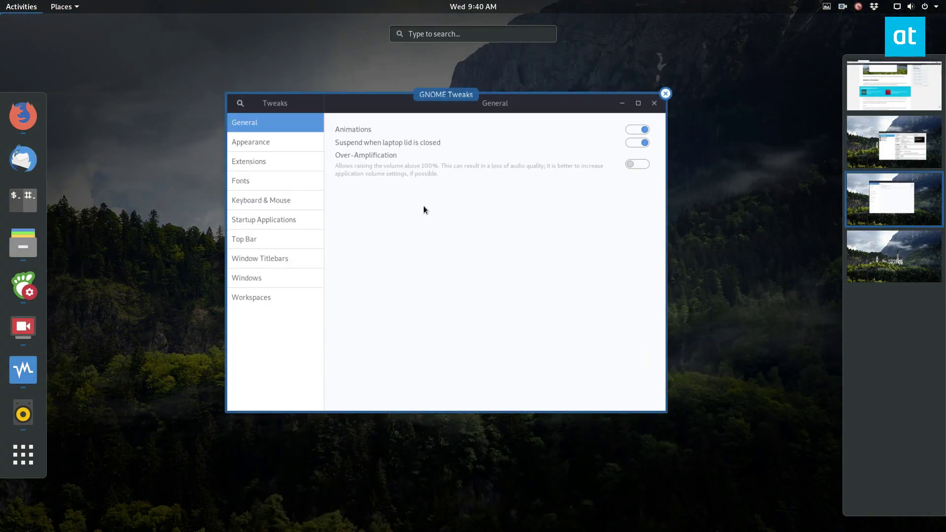
Return to Tweaks, switch Animations off again, and minimize the window.
{"action": "left_click", "coordinate": [423, 206]}
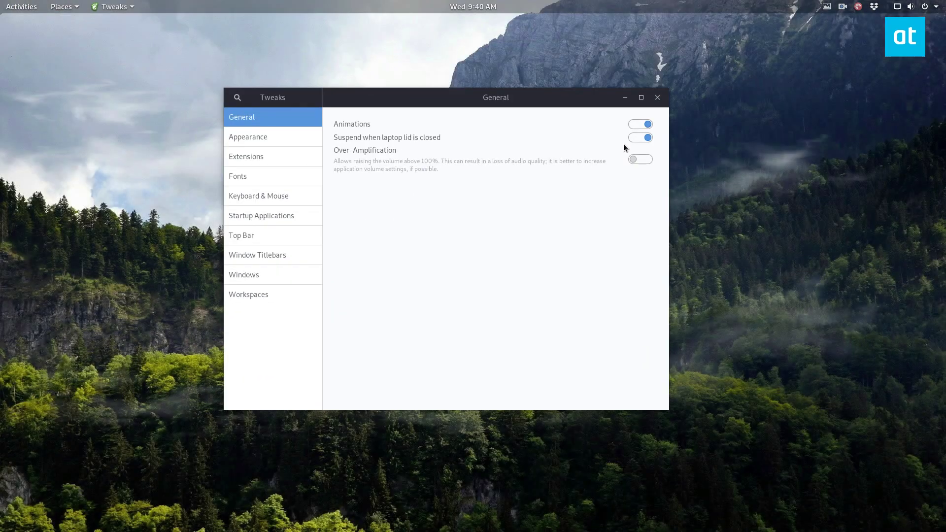
{"action": "left_click", "coordinate": [647, 124]}
{"action": "left_click", "coordinate": [627, 97]}
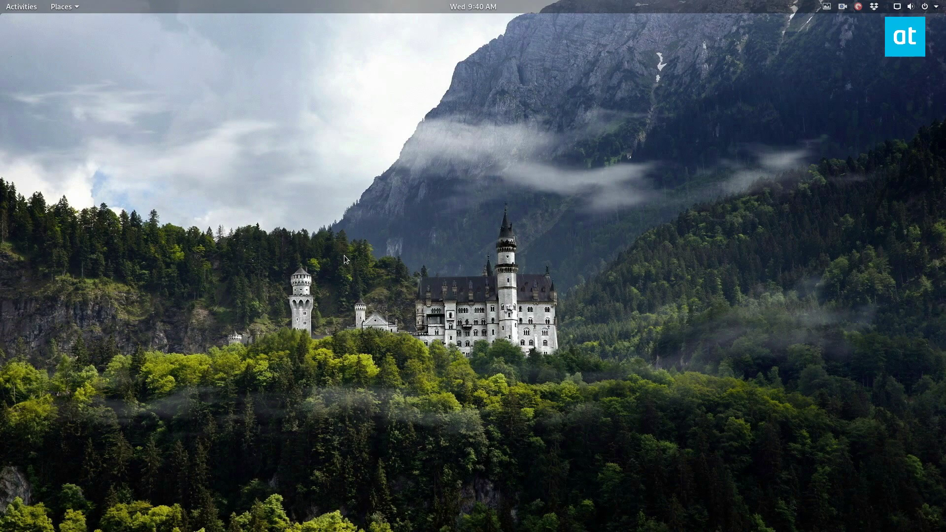
Launch Settings via 'sett', open the Search panel, and maximize the window.
{"action": "key", "text": "super"}
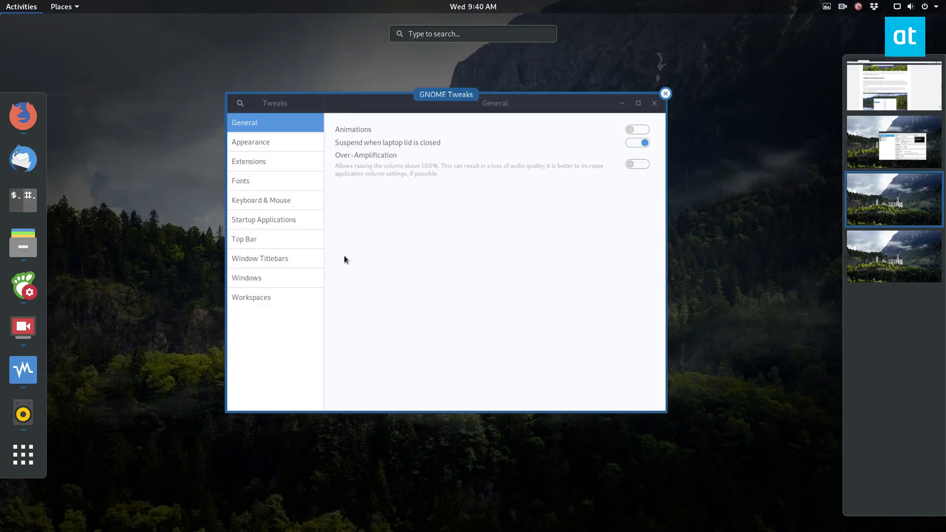
{"action": "type", "text": "sett"}
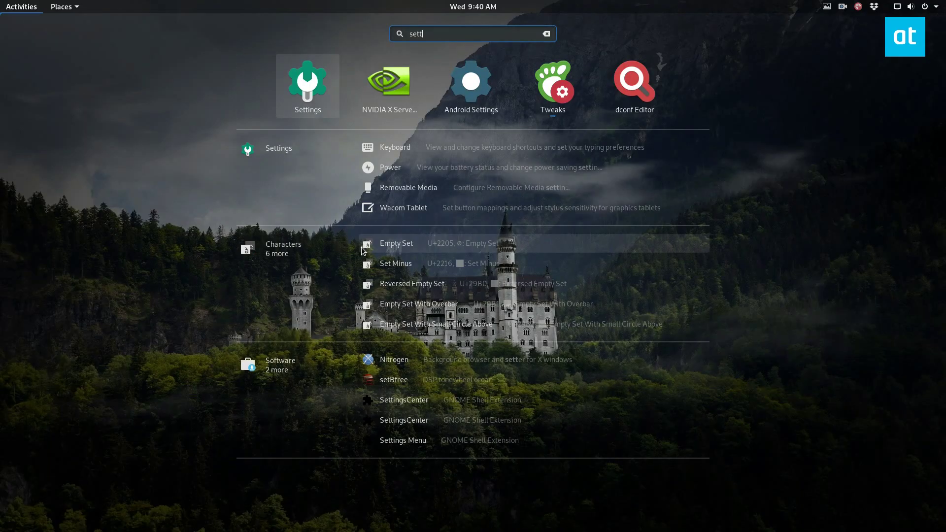
{"action": "key", "text": "Return"}
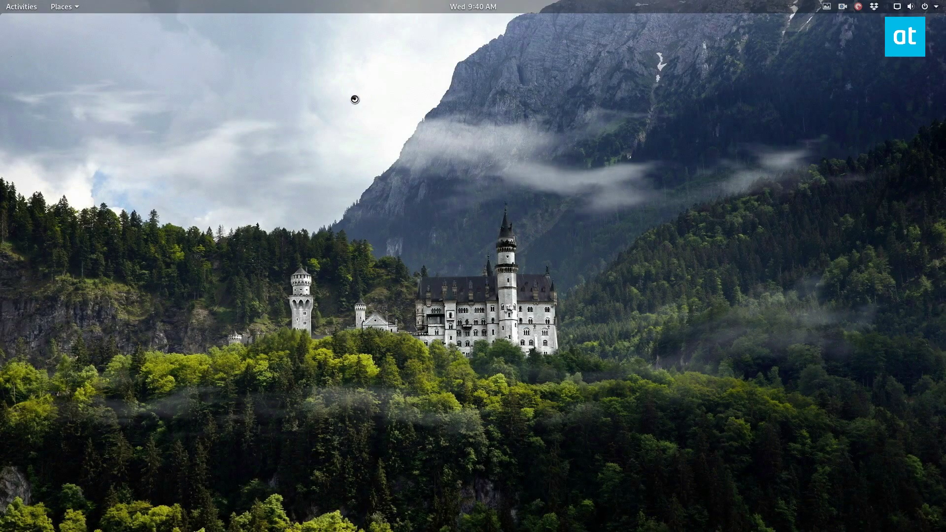
{"action": "scroll", "coordinate": [282, 303], "scroll_direction": "down", "scroll_amount": 1}
{"action": "scroll", "coordinate": [281, 346], "scroll_direction": "up", "scroll_amount": 1}
{"action": "left_click", "coordinate": [235, 208]}
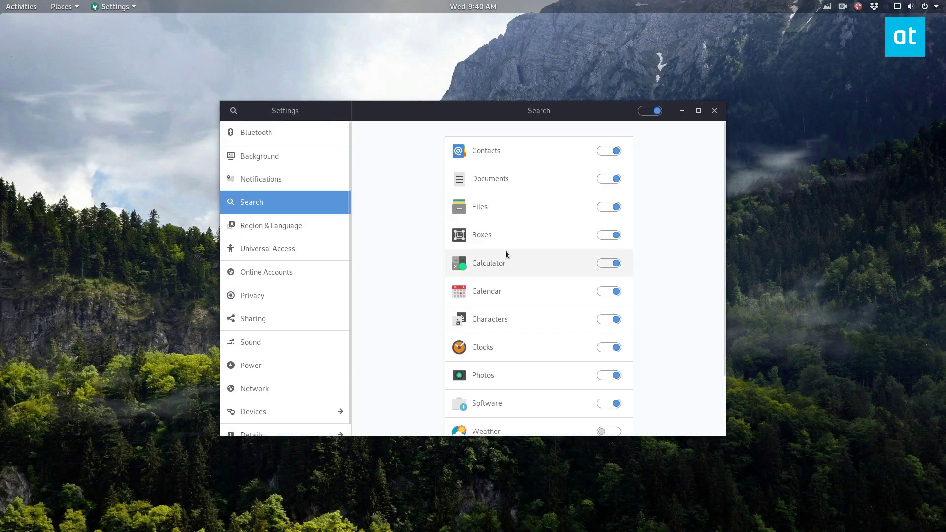
{"action": "left_click", "coordinate": [698, 111]}
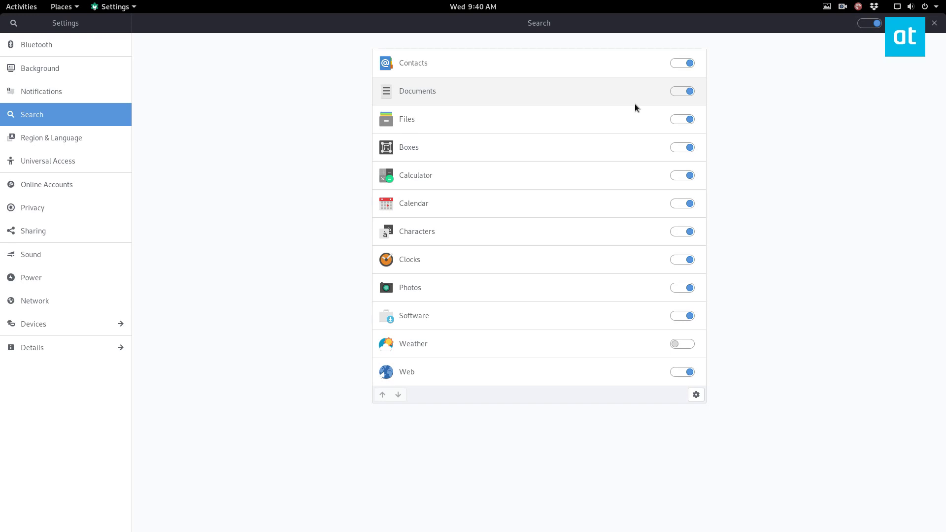
Switch off the master Search toggle, verify in the overview, and move Settings aside.
{"action": "left_click", "coordinate": [869, 23]}
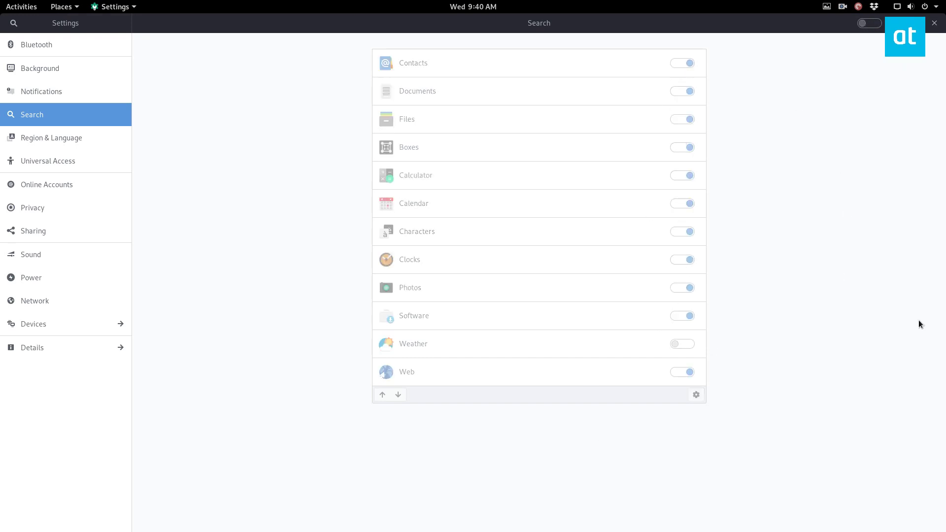
{"action": "key", "text": "super"}
{"action": "type", "text": "se"}
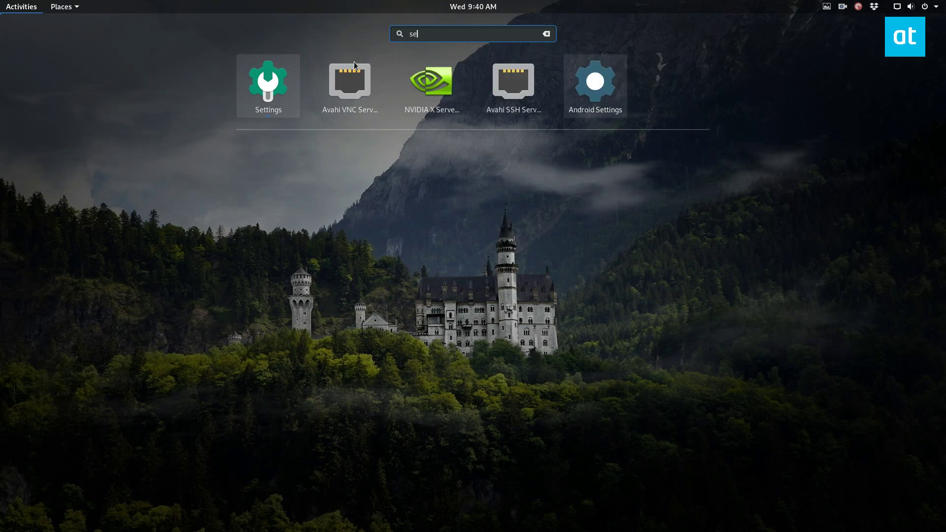
{"action": "key", "text": "Escape"}
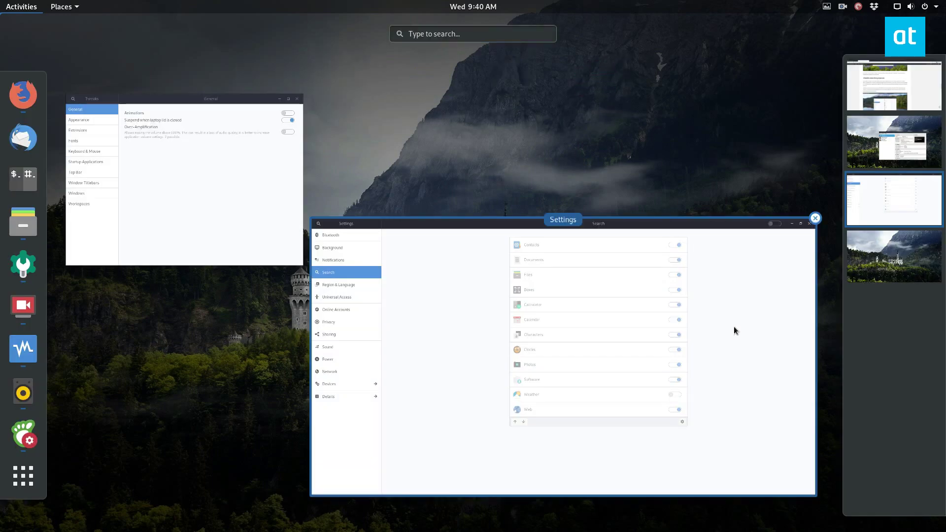
{"action": "mouse_move", "coordinate": [1, 1]}
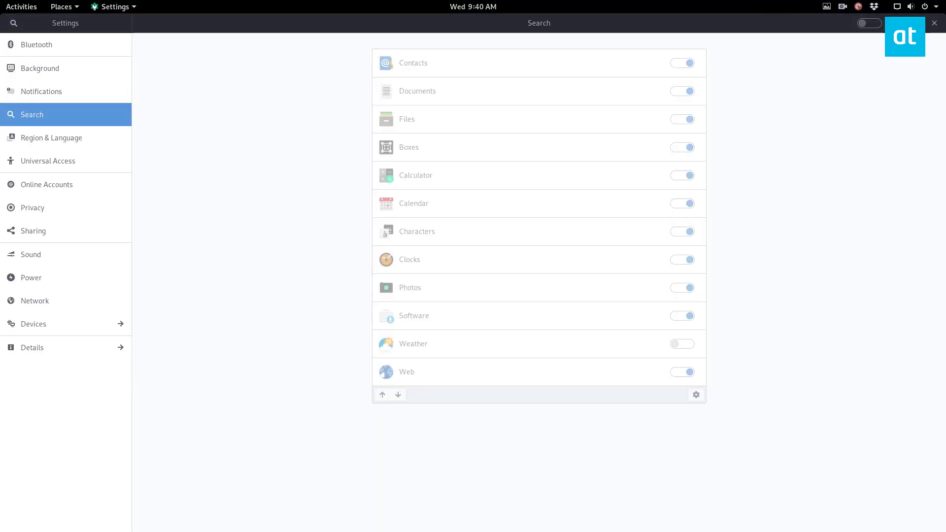
{"action": "left_click_drag", "start_coordinate": [525, 23], "coordinate": [512, 84]}
Hide Settings, bring the Tweaks window back from the overview, and move it higher.
{"action": "left_click", "coordinate": [674, 102]}
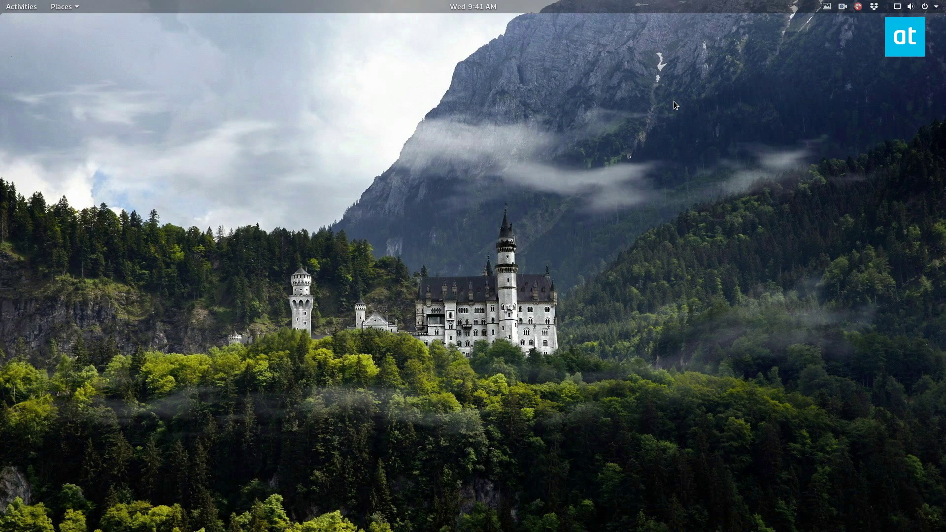
{"action": "key", "text": "super"}
{"action": "left_click", "coordinate": [339, 222]}
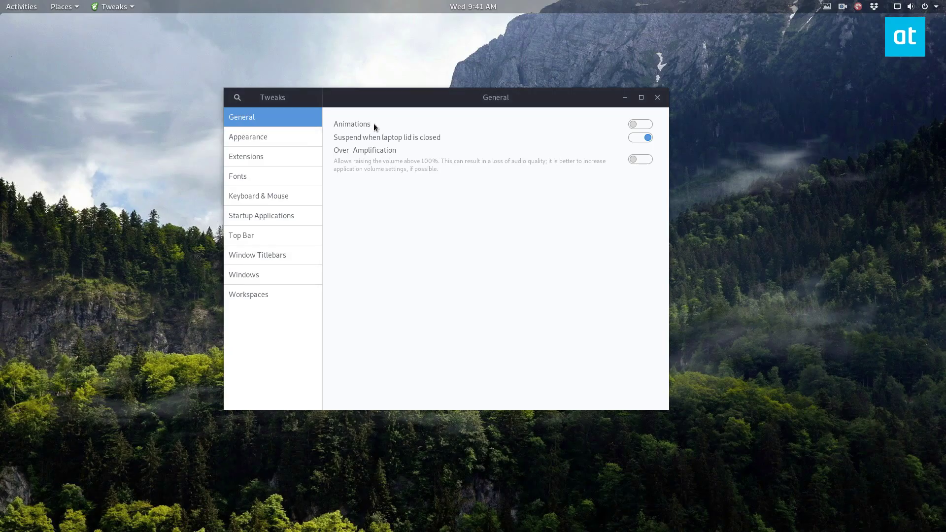
{"action": "left_click_drag", "start_coordinate": [370, 105], "coordinate": [364, 55]}
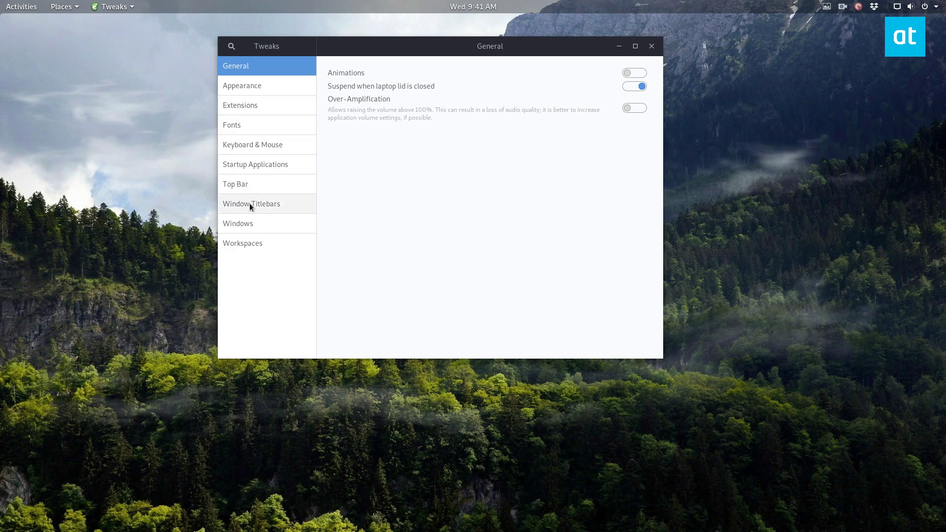
Remove Dropbox and Discord from Tweaks' Startup Applications list.
{"action": "left_click", "coordinate": [256, 170]}
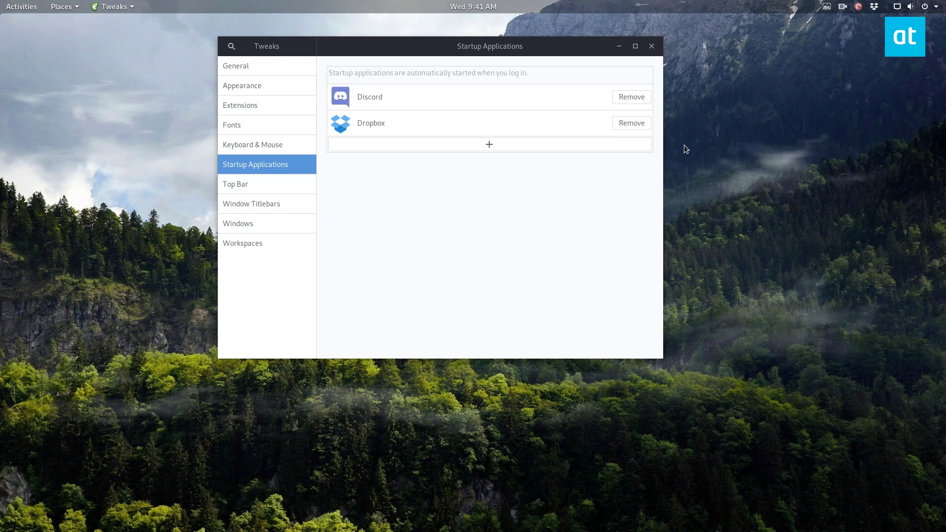
{"action": "left_click", "coordinate": [622, 123]}
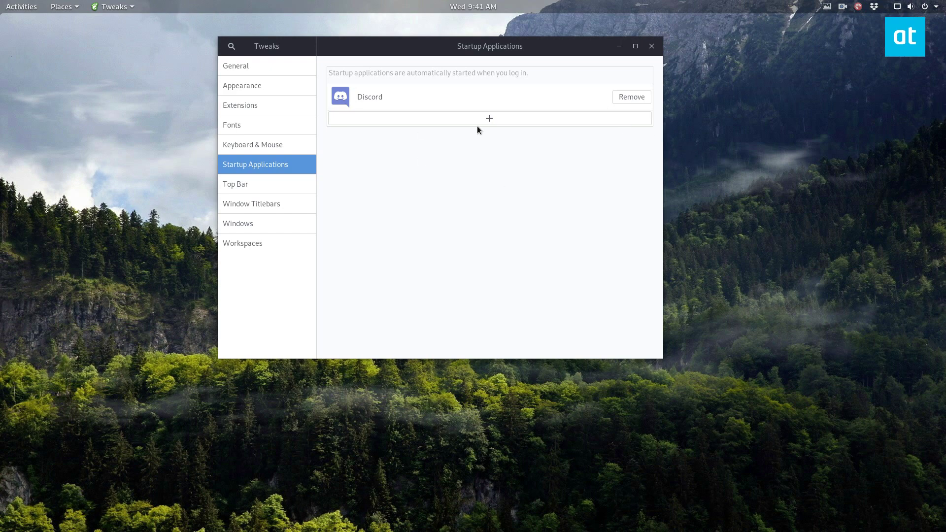
{"action": "left_click_drag", "start_coordinate": [356, 52], "coordinate": [347, 61]}
{"action": "left_click", "coordinate": [618, 101]}
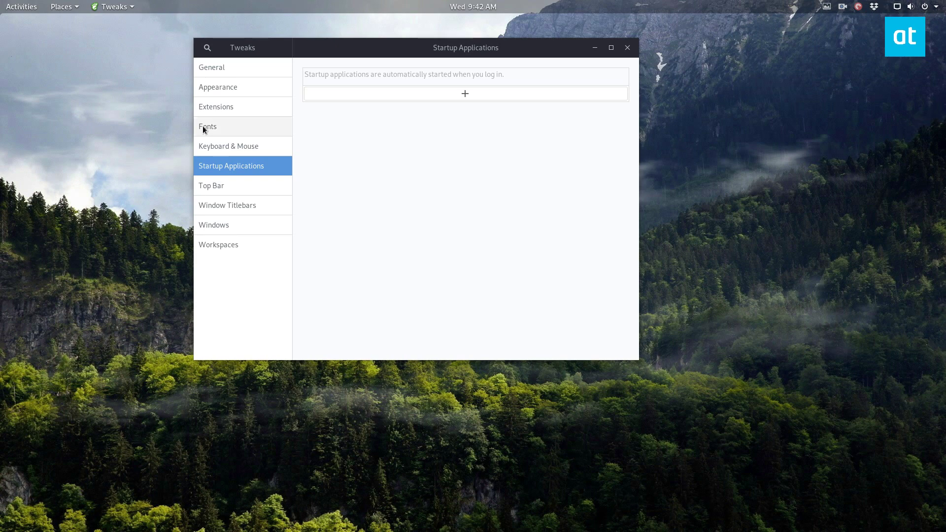
Open the Extensions page and review enabled ones like Alternatetab, Places status indicator, Topicons redux.
{"action": "left_click", "coordinate": [238, 108]}
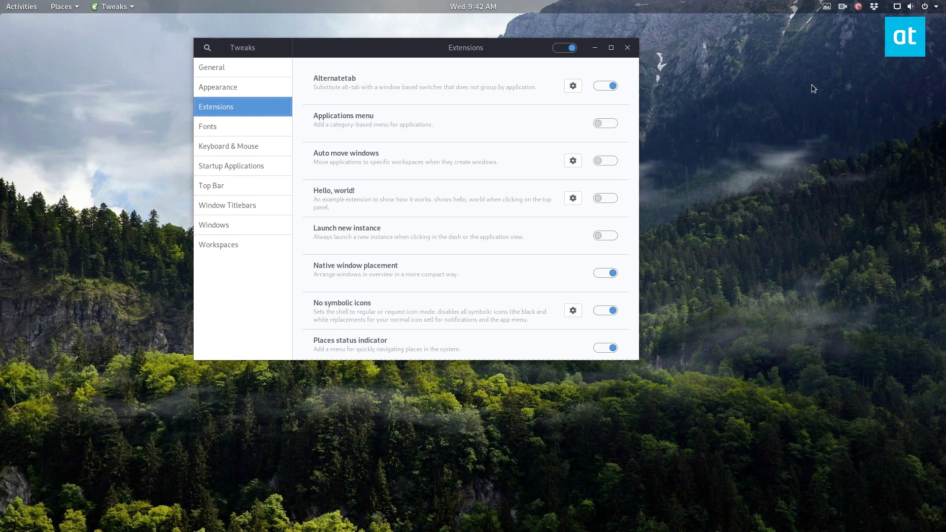
{"action": "scroll", "coordinate": [528, 243], "scroll_direction": "down", "scroll_amount": 5}
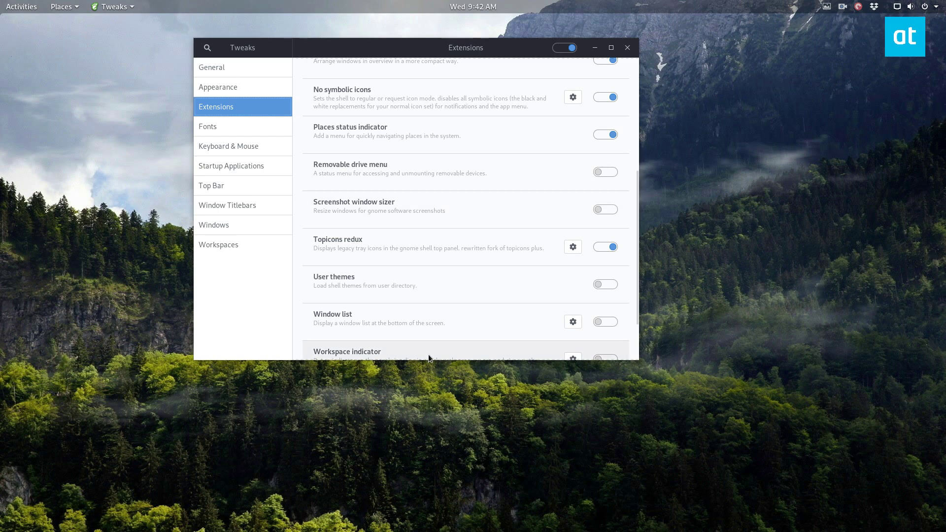
{"action": "scroll", "coordinate": [493, 251], "scroll_direction": "up", "scroll_amount": 1}
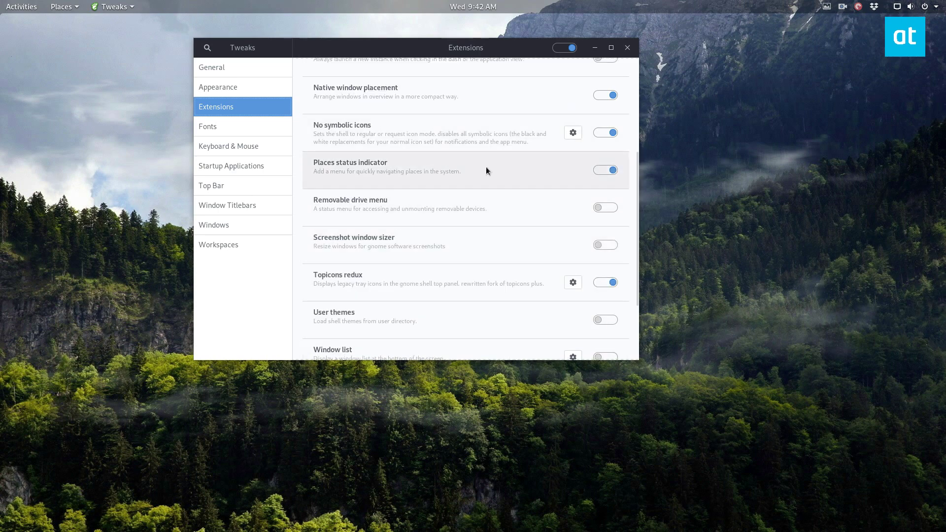
{"action": "left_click", "coordinate": [67, 6]}
{"action": "left_click", "coordinate": [67, 6]}
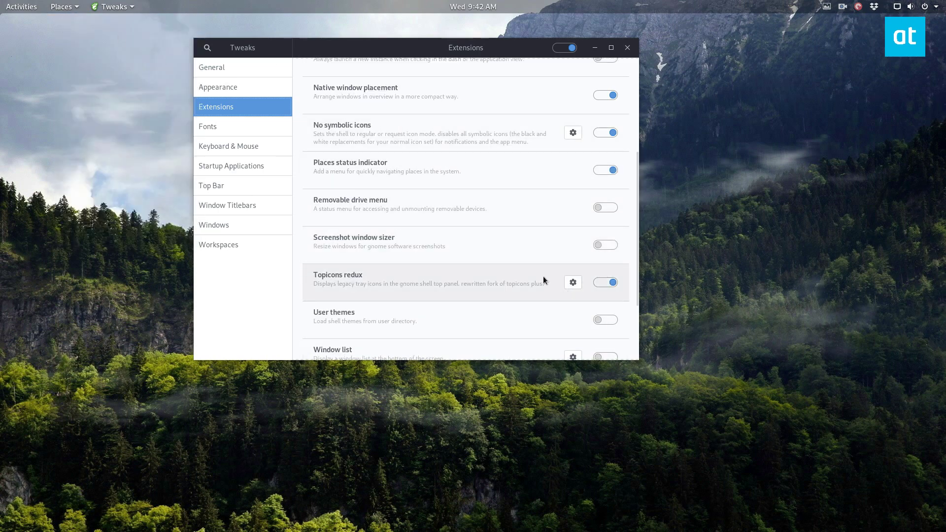
{"action": "left_click", "coordinate": [113, 7]}
{"action": "left_click", "coordinate": [113, 7]}
{"action": "scroll", "coordinate": [467, 187], "scroll_direction": "up", "scroll_amount": 1}
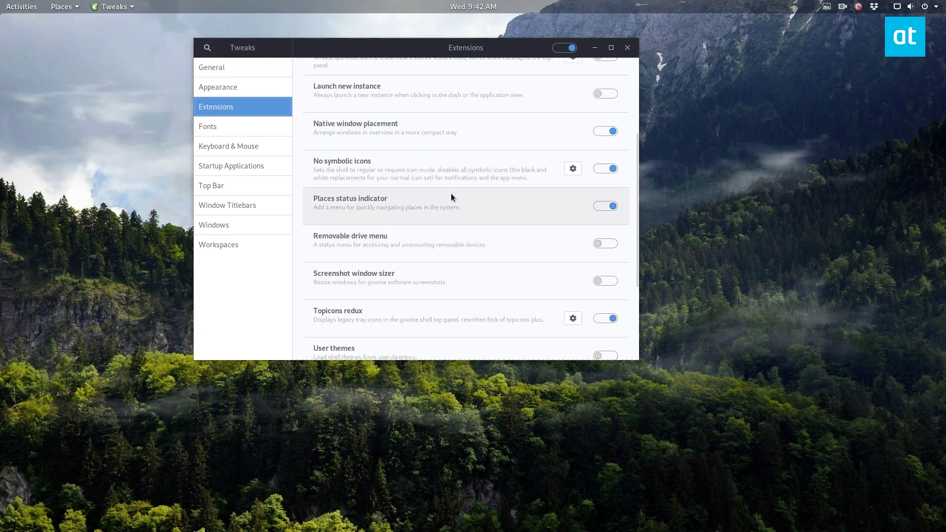
{"action": "key", "text": "super"}
{"action": "key", "text": "super"}
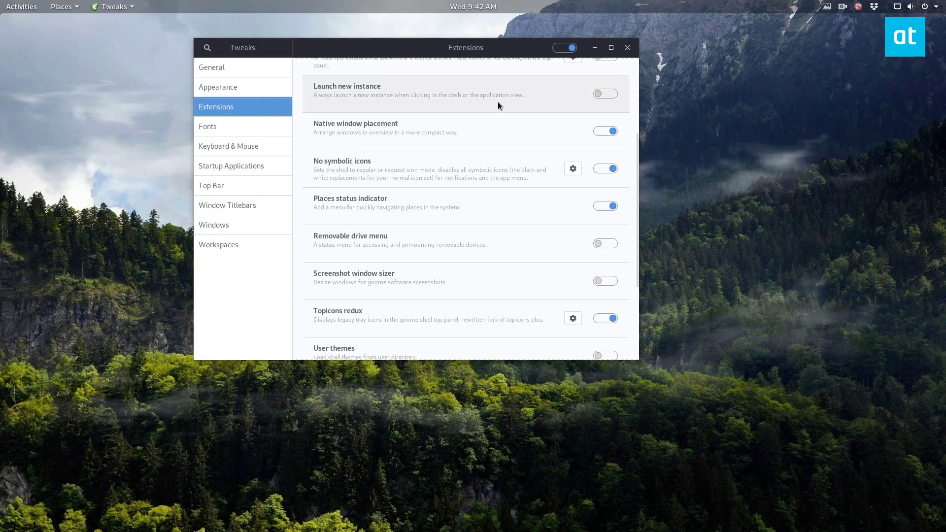
{"action": "scroll", "coordinate": [483, 141], "scroll_direction": "up", "scroll_amount": 4}
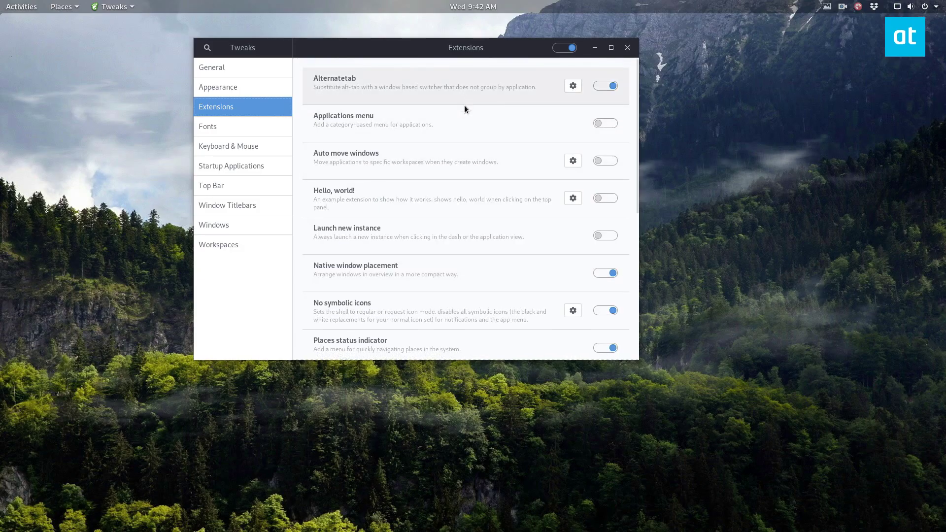
{"action": "key", "text": "super"}
{"action": "left_click", "coordinate": [304, 193]}
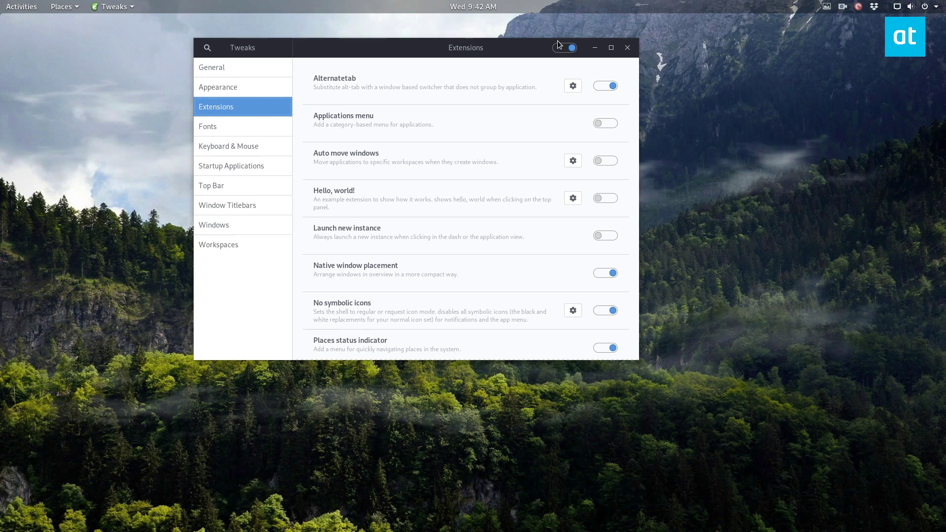
Switch off the master Extensions toggle in the Tweaks header bar.
{"action": "scroll", "coordinate": [451, 201], "scroll_direction": "down", "scroll_amount": 5}
{"action": "scroll", "coordinate": [456, 203], "scroll_direction": "up", "scroll_amount": 5}
{"action": "left_click", "coordinate": [561, 52]}
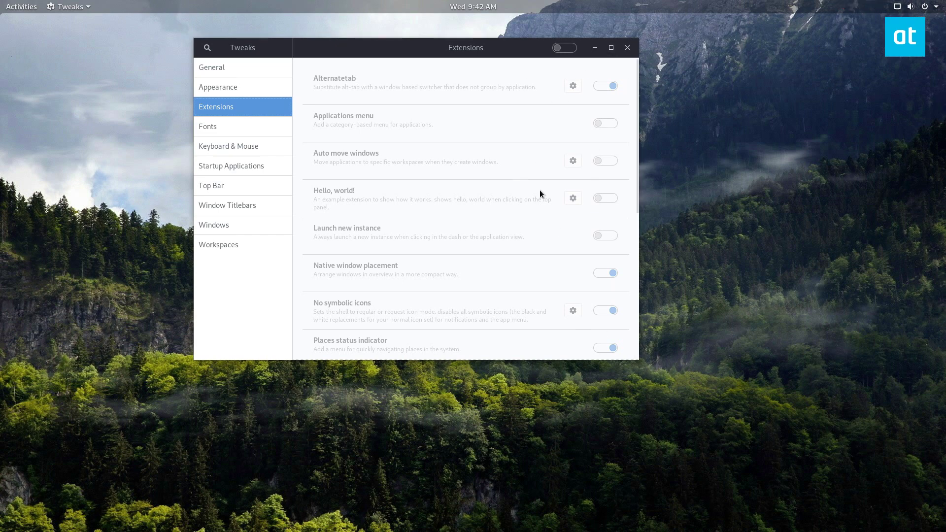
Launch Tilix with Ctrl+Alt+T, run neofetch, and highlight the 4918MiB used memory.
{"action": "key", "text": "super"}
{"action": "key", "text": "super"}
{"action": "key", "text": "super"}
{"action": "key", "text": "super"}
{"action": "key", "text": "ctrl+alt+t"}
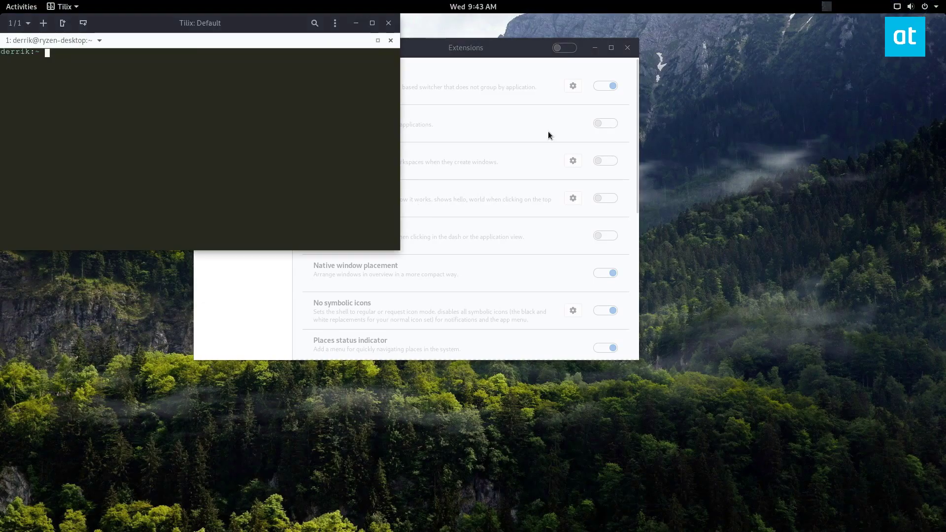
{"action": "left_click_drag", "start_coordinate": [226, 21], "coordinate": [630, 144]}
{"action": "type", "text": "ne"}
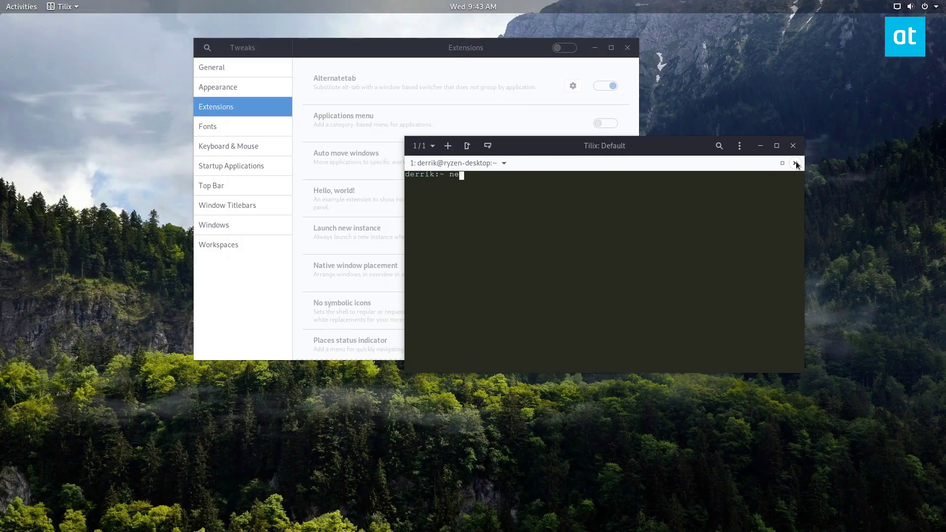
{"action": "type", "text": "ofetch"}
{"action": "key", "text": "Return"}
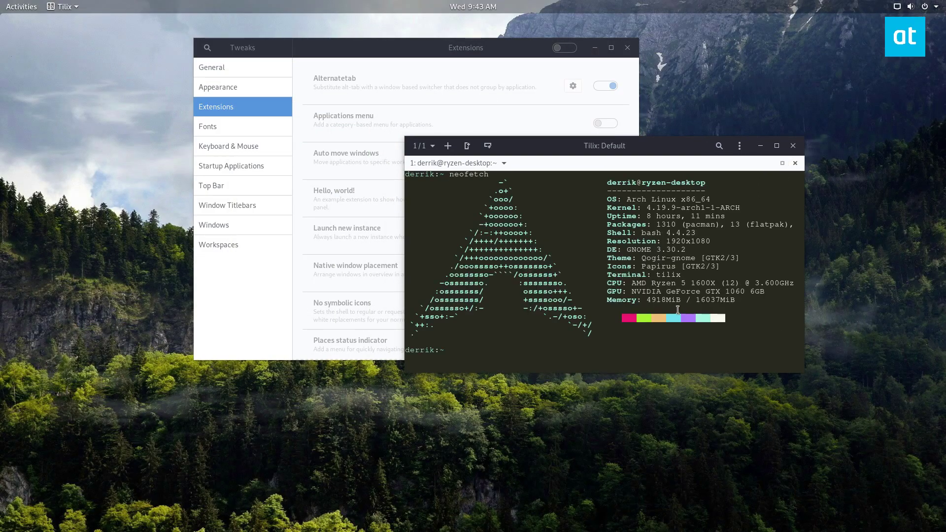
{"action": "mouse_move", "coordinate": [681, 301]}
{"action": "left_mouse_down"}
{"action": "mouse_move", "coordinate": [647, 302]}
{"action": "mouse_move", "coordinate": [683, 302]}
{"action": "left_mouse_up"}
{"action": "left_click", "coordinate": [647, 302]}
Close the Tilix terminal and bring the Tweaks window forward, nudging it down-right.
{"action": "left_click", "coordinate": [648, 313]}
{"action": "left_click", "coordinate": [793, 146]}
{"action": "key", "text": "super"}
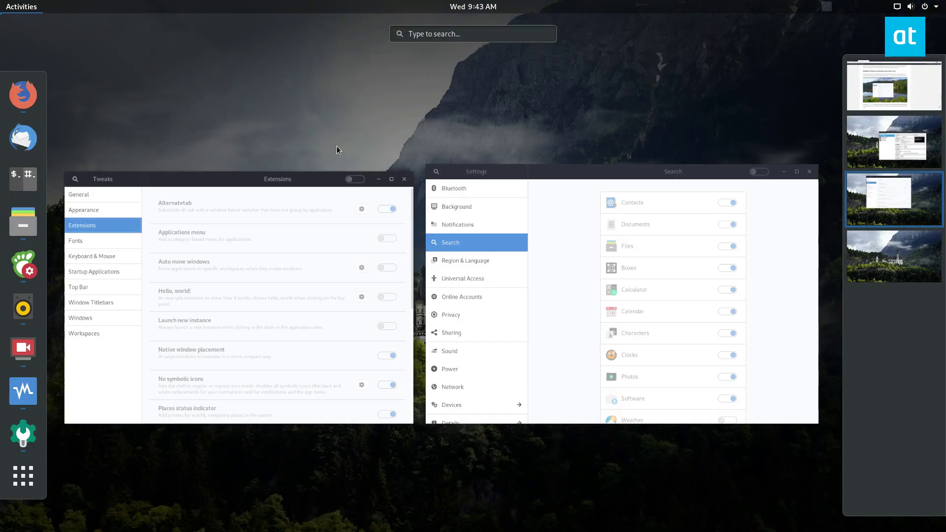
{"action": "left_click", "coordinate": [404, 197]}
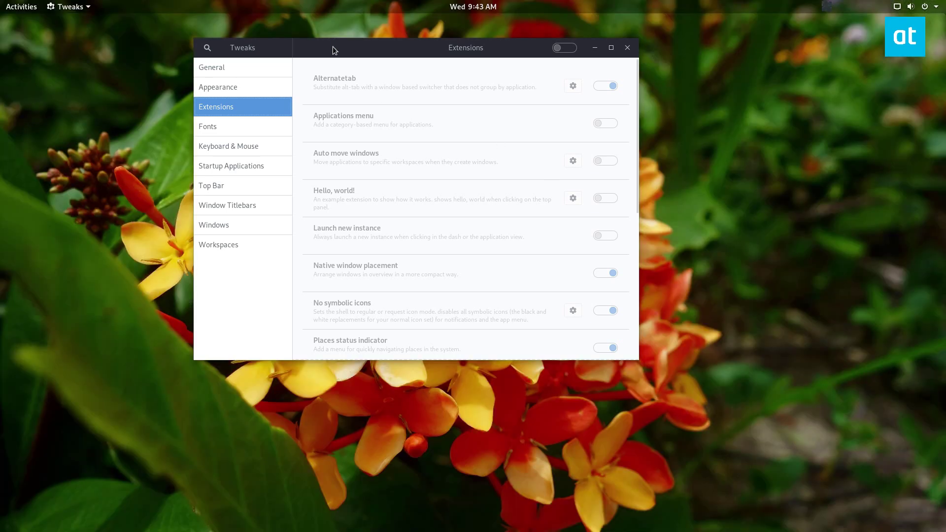
{"action": "left_click_drag", "start_coordinate": [334, 46], "coordinate": [367, 67]}
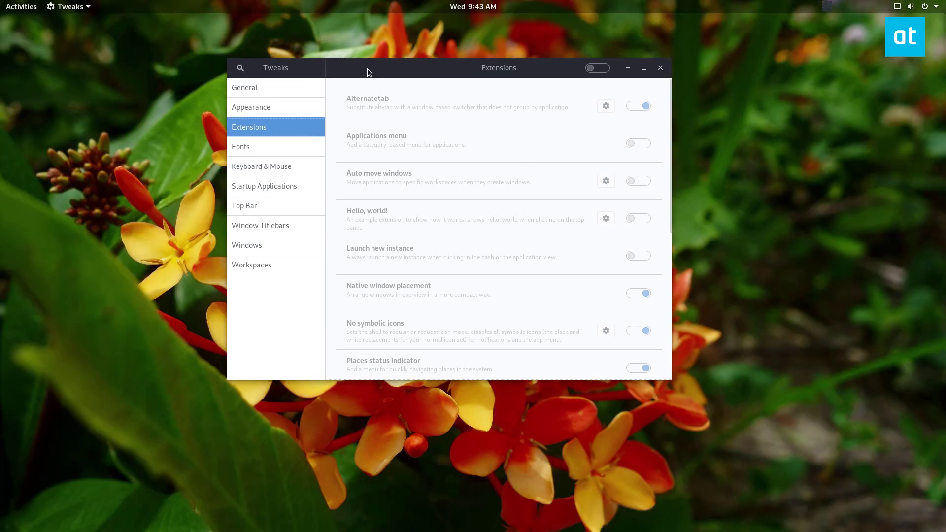